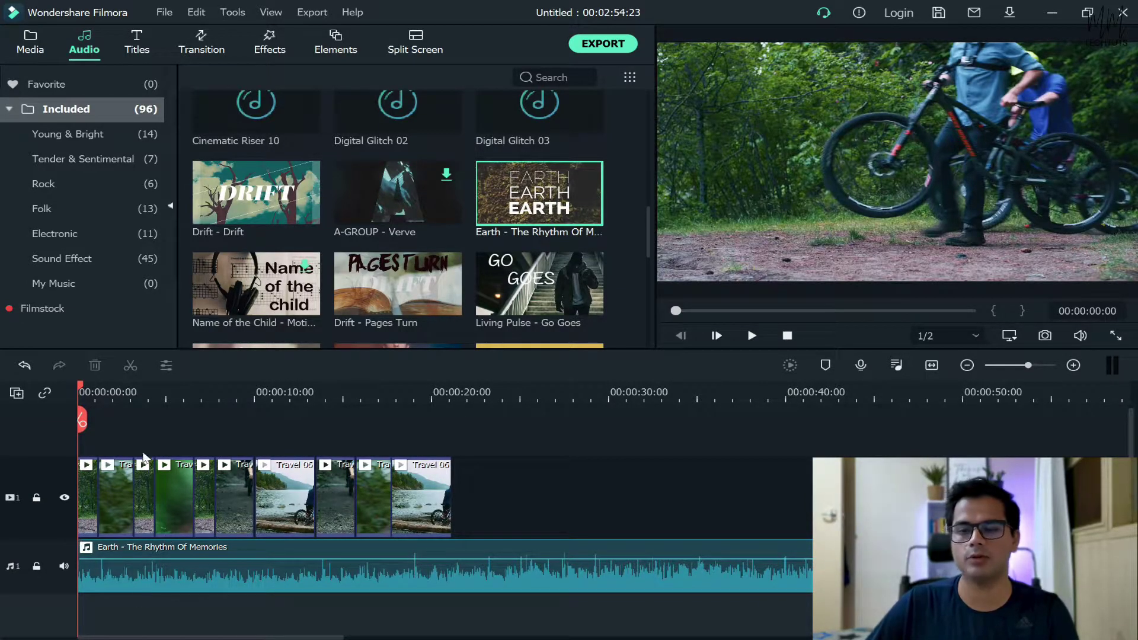
Step: Zoom in on the opening Travel clips and Earth music, preview playback, and rewind to 0
drag(245, 402, 441, 391)
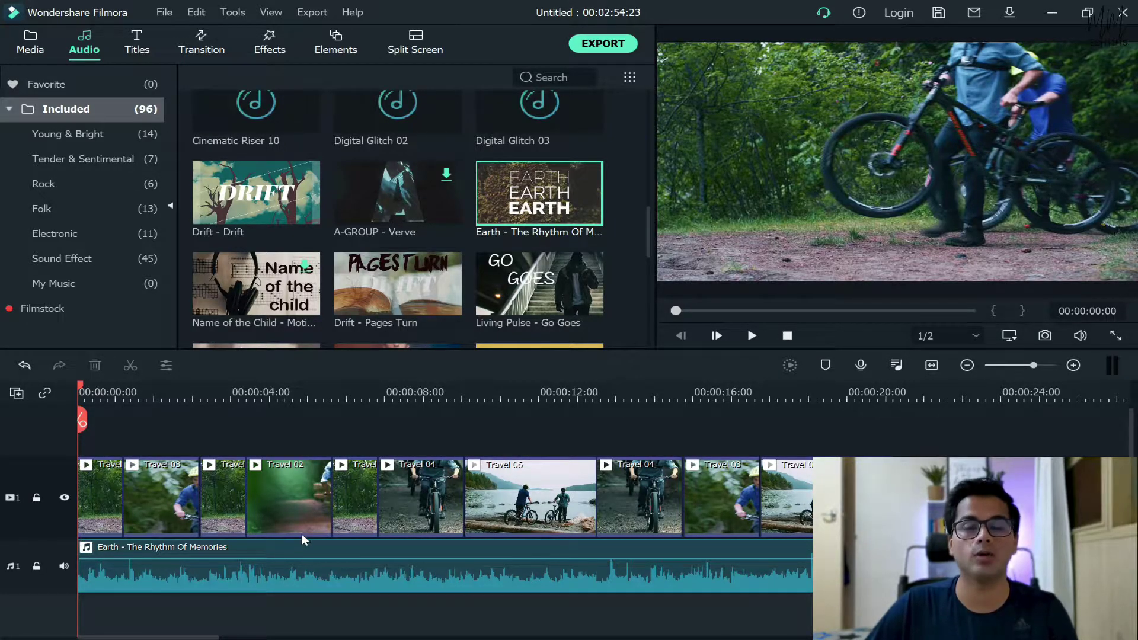
click(199, 578)
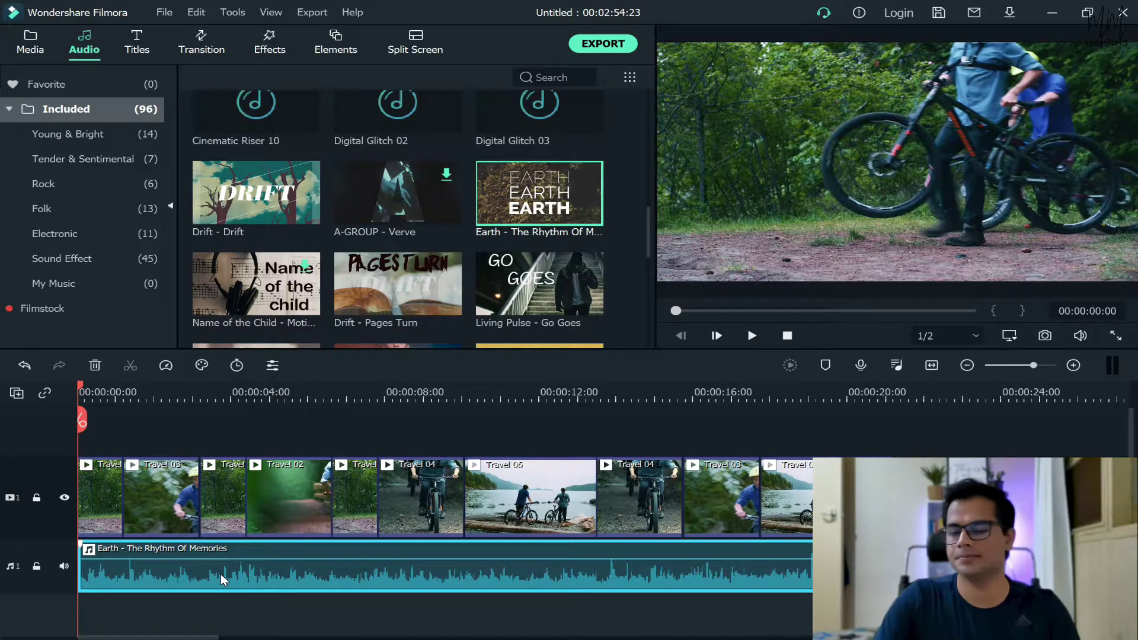
key(space)
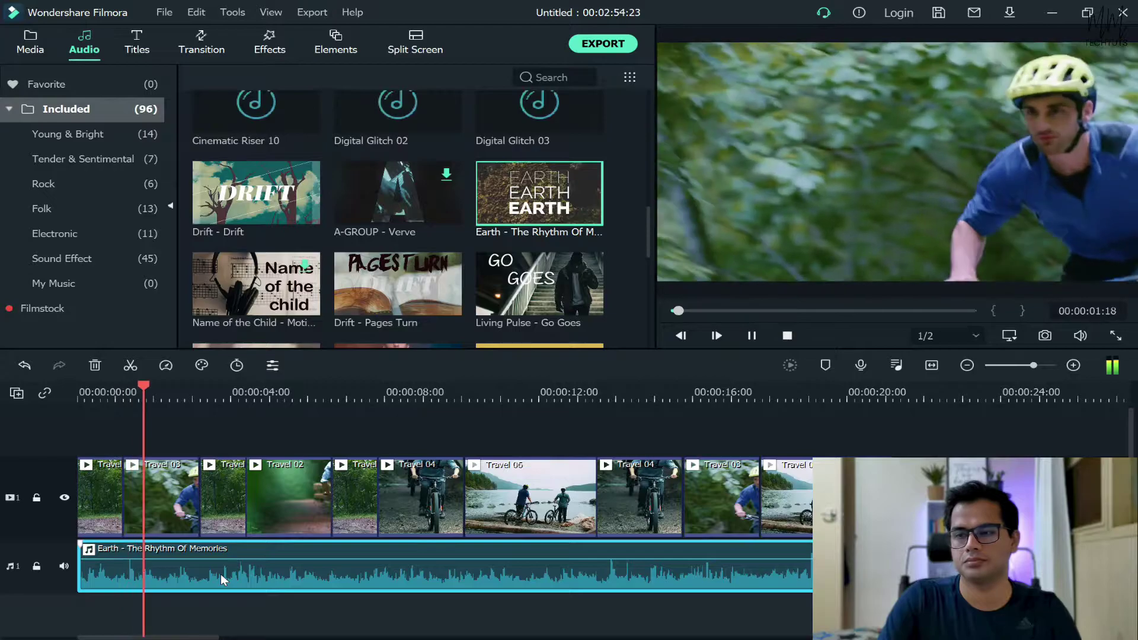
key(space)
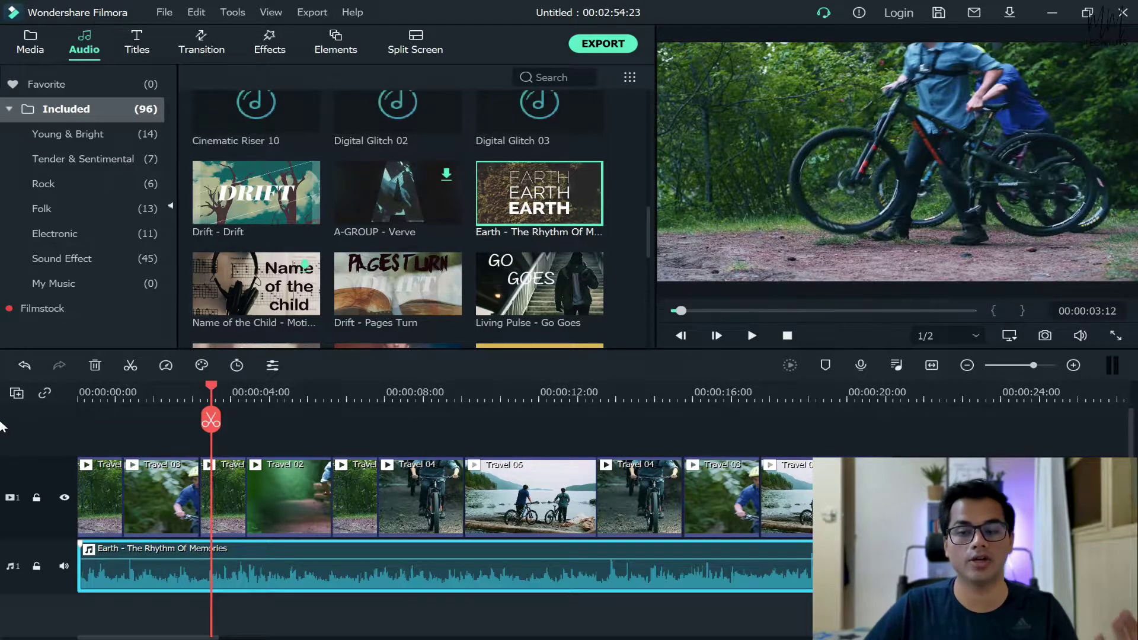
drag(203, 395, 32, 415)
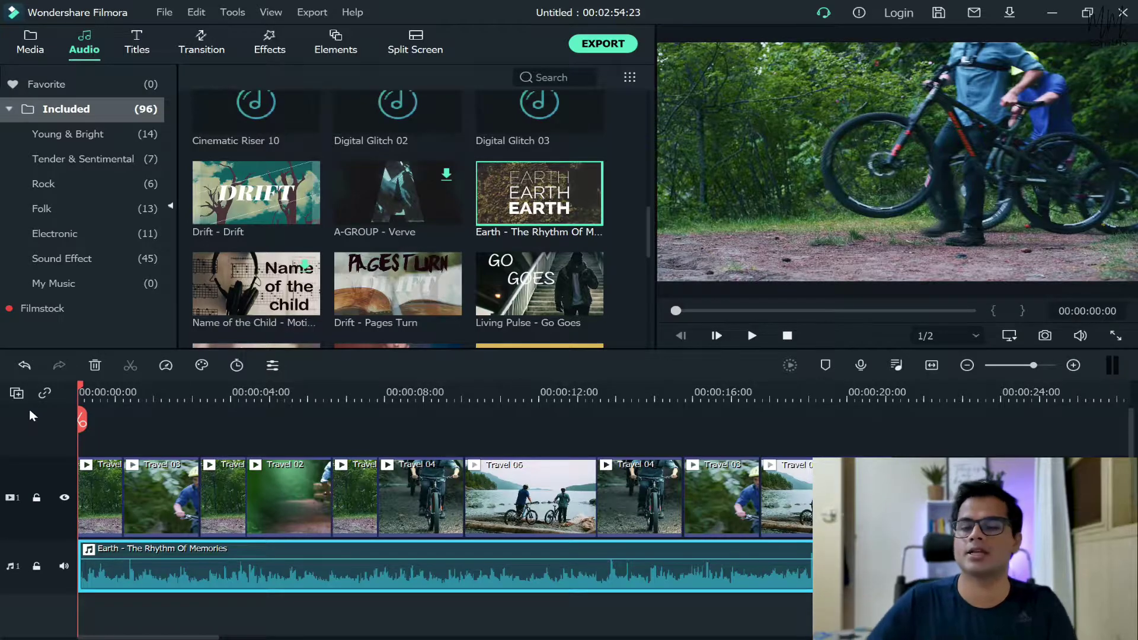
Step: Stretch the Earth music's fade-in to about three seconds and play the opening to check it
key(ctrl+equal)
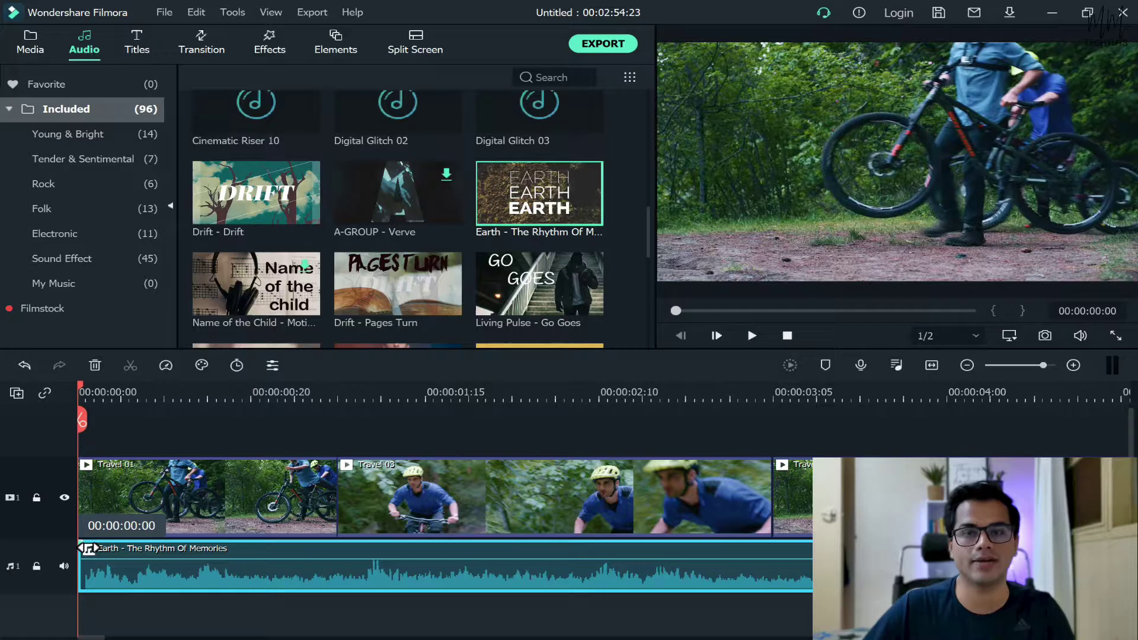
drag(88, 548, 378, 547)
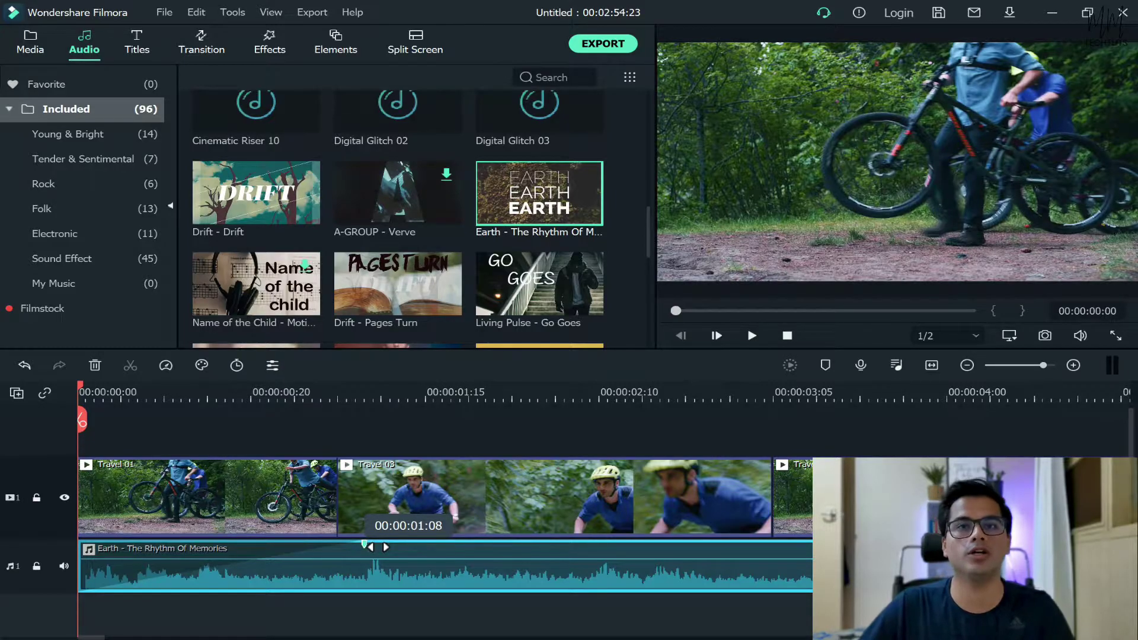
drag(377, 547, 759, 538)
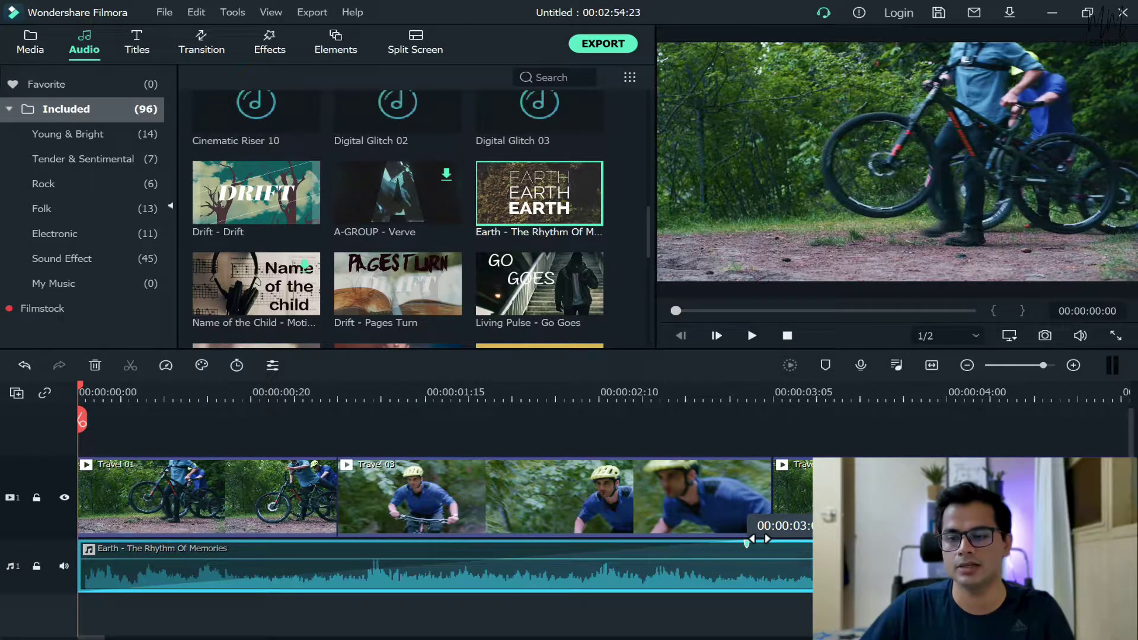
drag(759, 538, 760, 539)
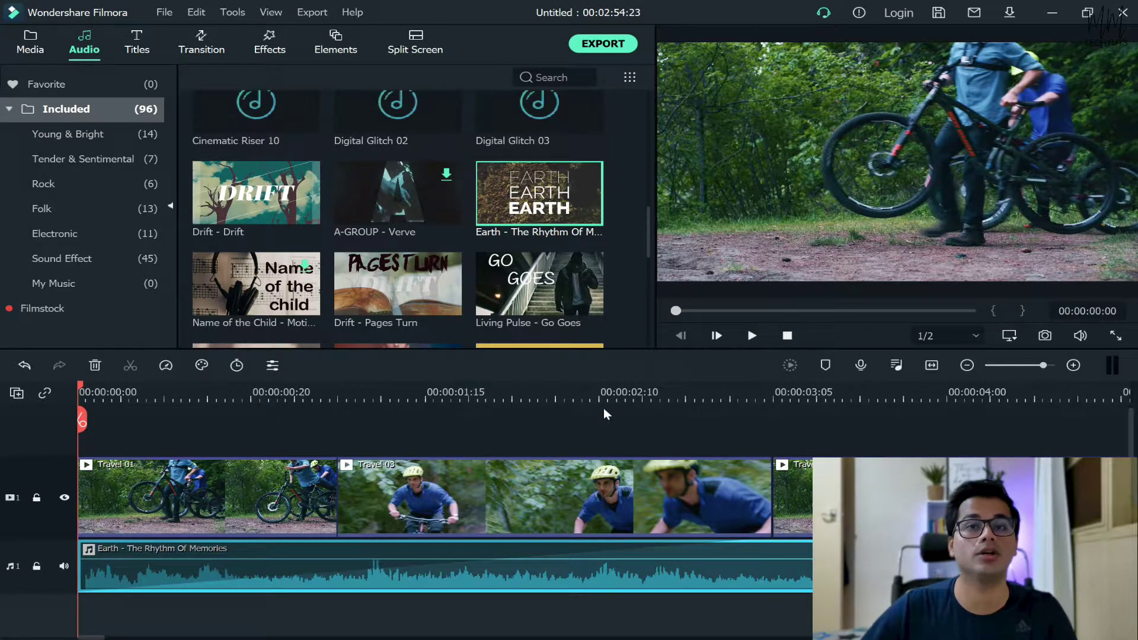
click(751, 335)
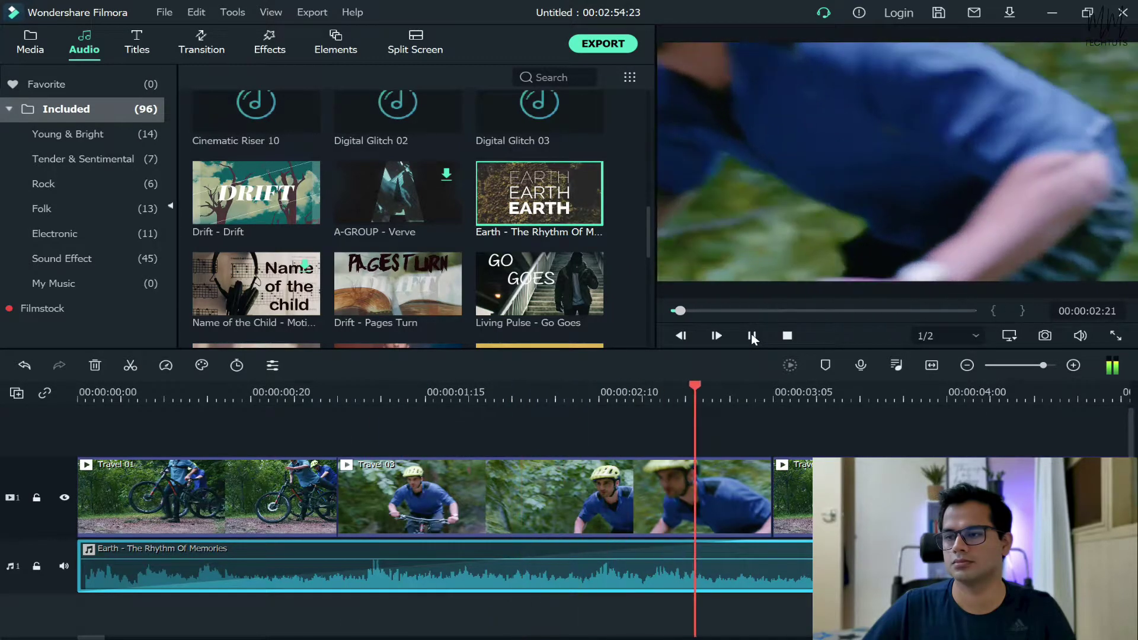
click(751, 335)
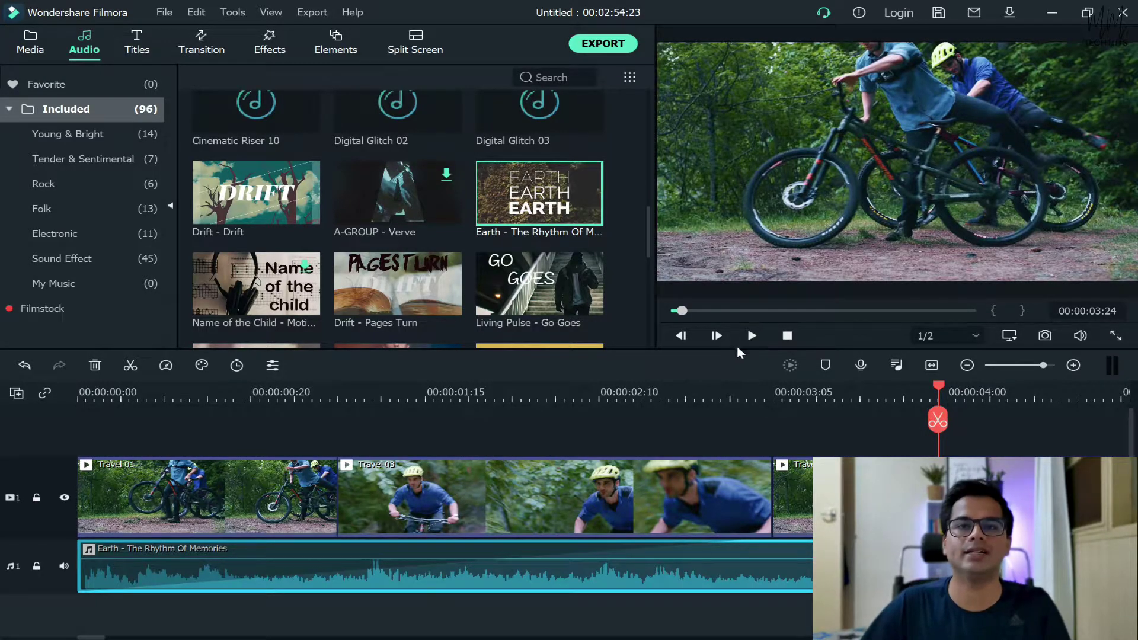
Step: Add a fade-out at the music's end and play from 00:00:10:18 to hear it
scroll(838, 412, down, 5)
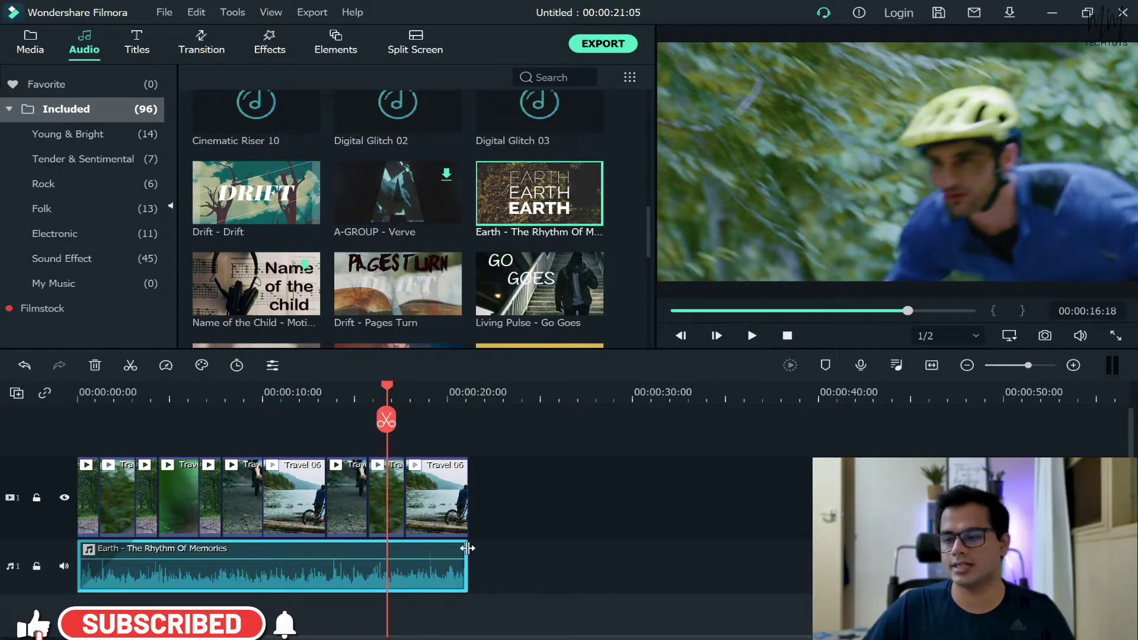
drag(462, 545, 275, 557)
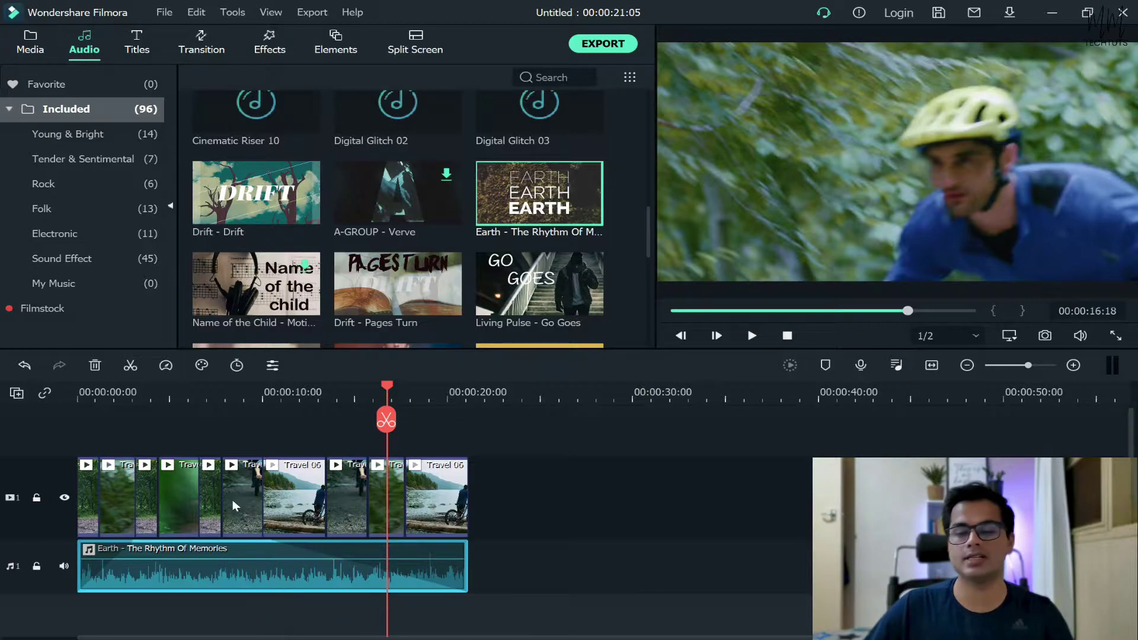
click(274, 391)
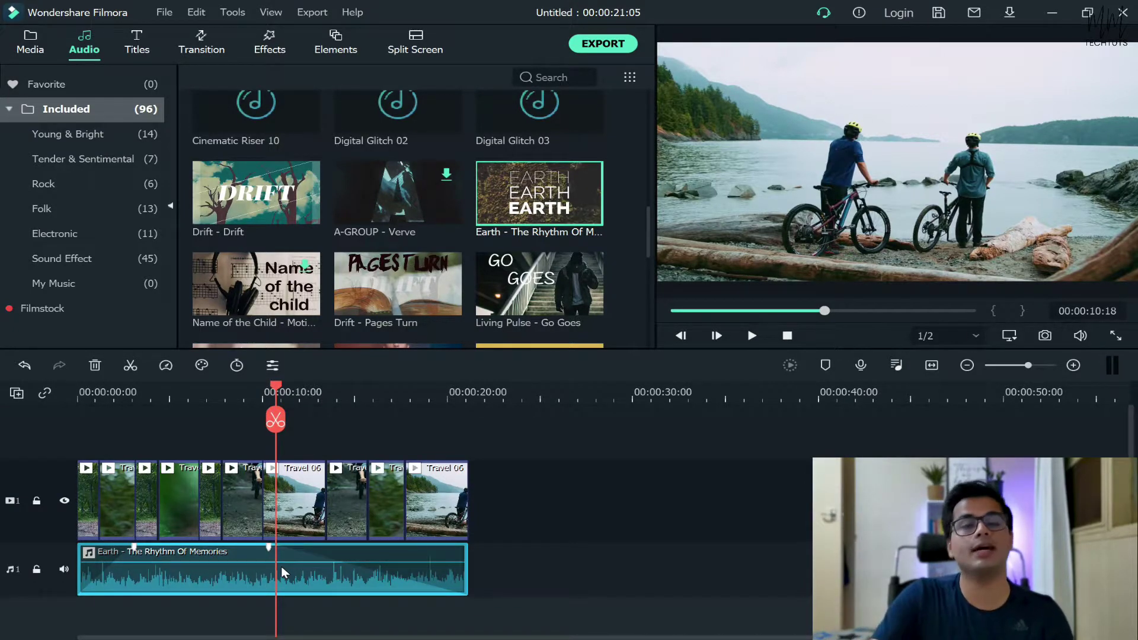
key(space)
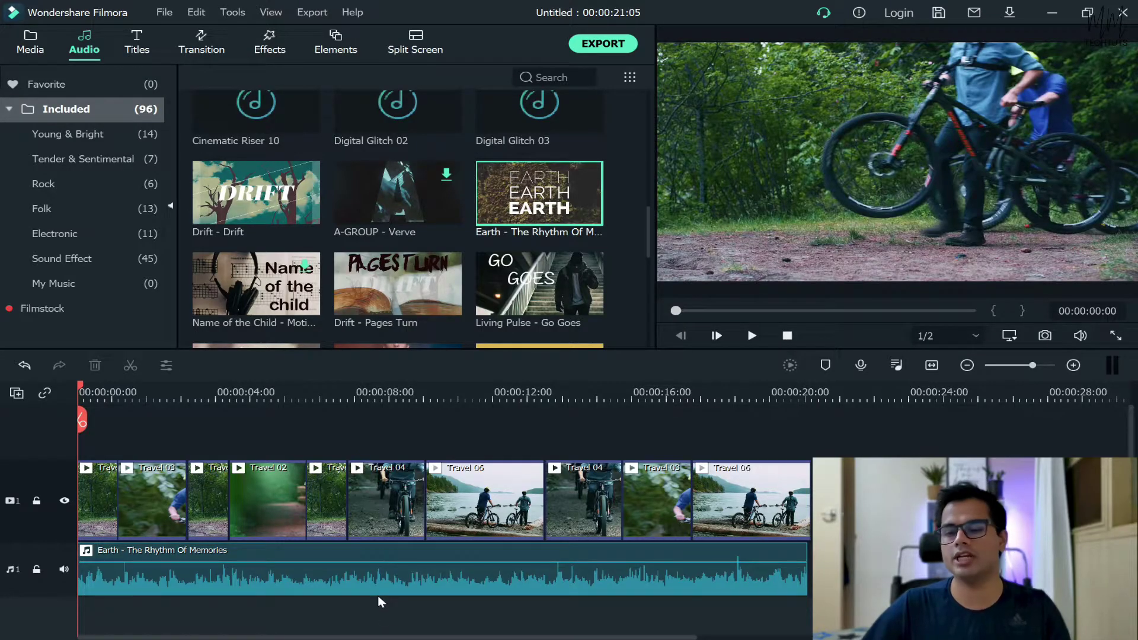
Step: Open the Earth music's audio settings and add a volume keyframe at about 2.7 seconds
click(440, 577)
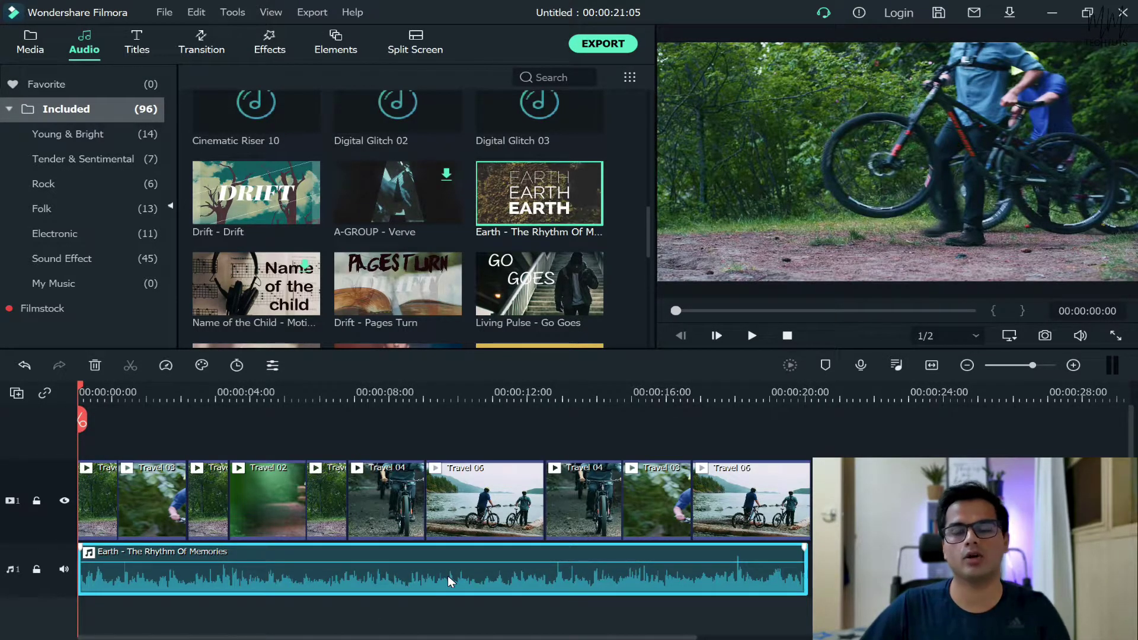
double_click(446, 575)
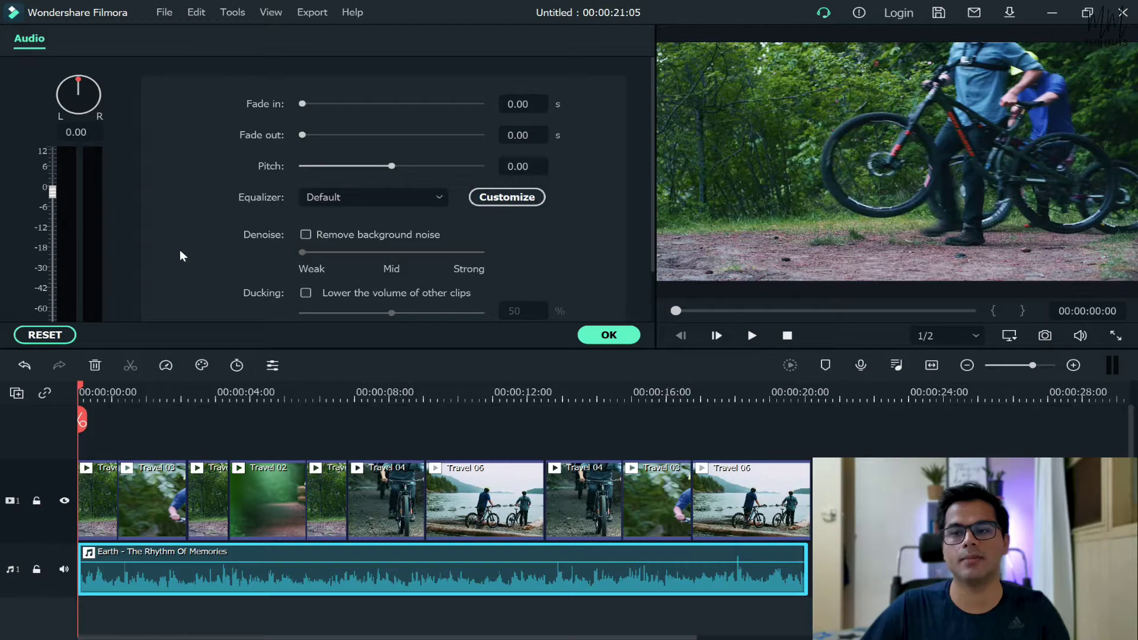
scroll(150, 248, down, 2)
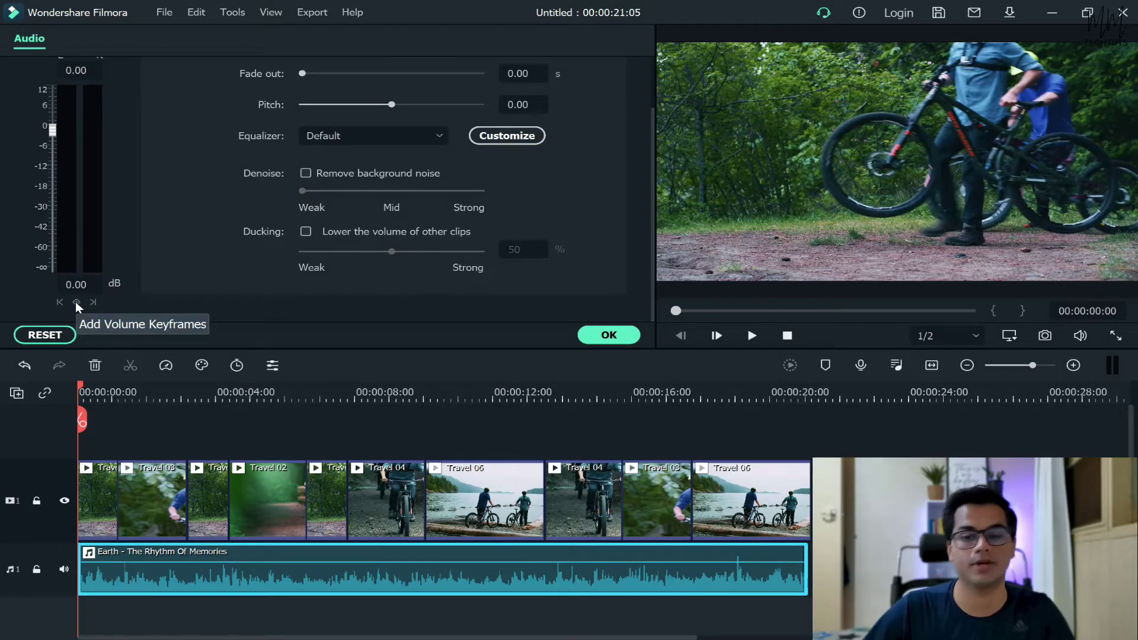
click(149, 393)
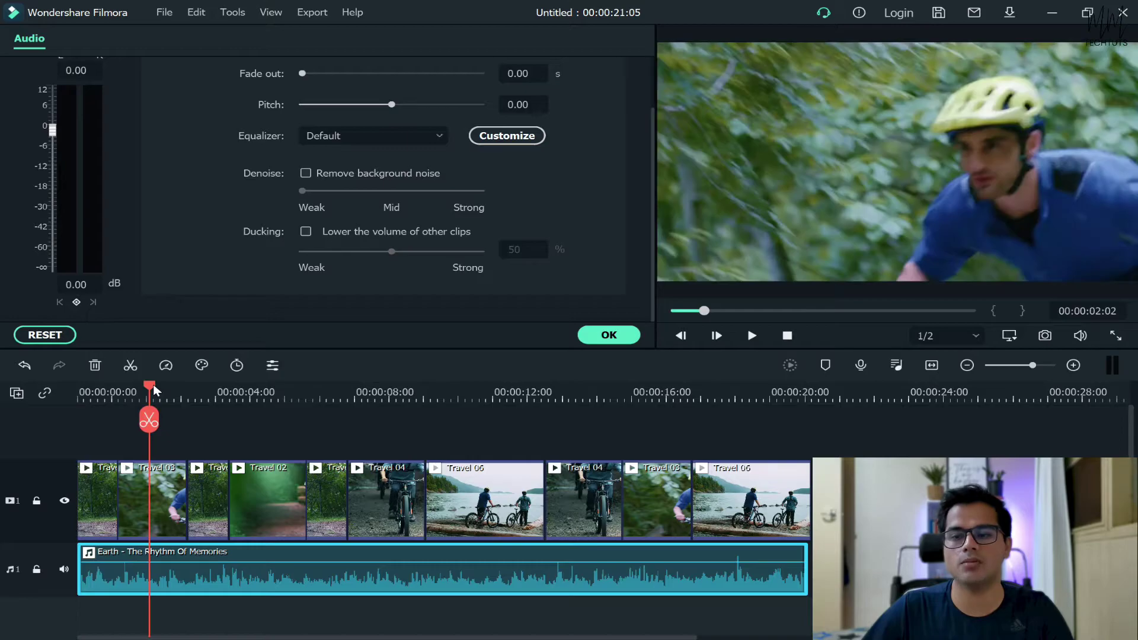
drag(153, 389, 180, 391)
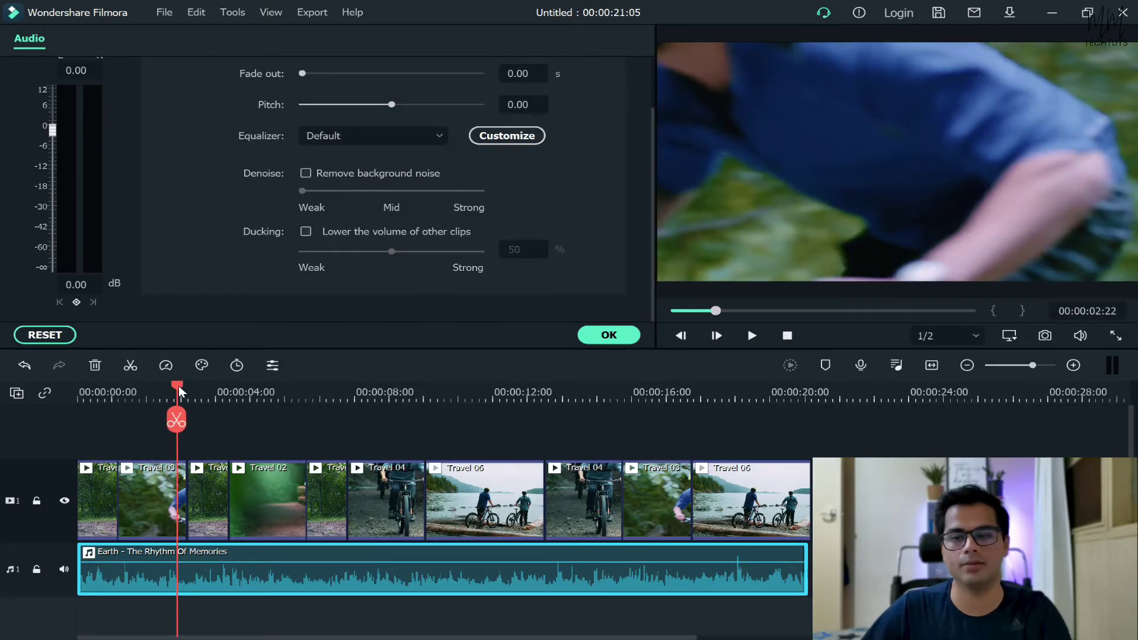
click(75, 303)
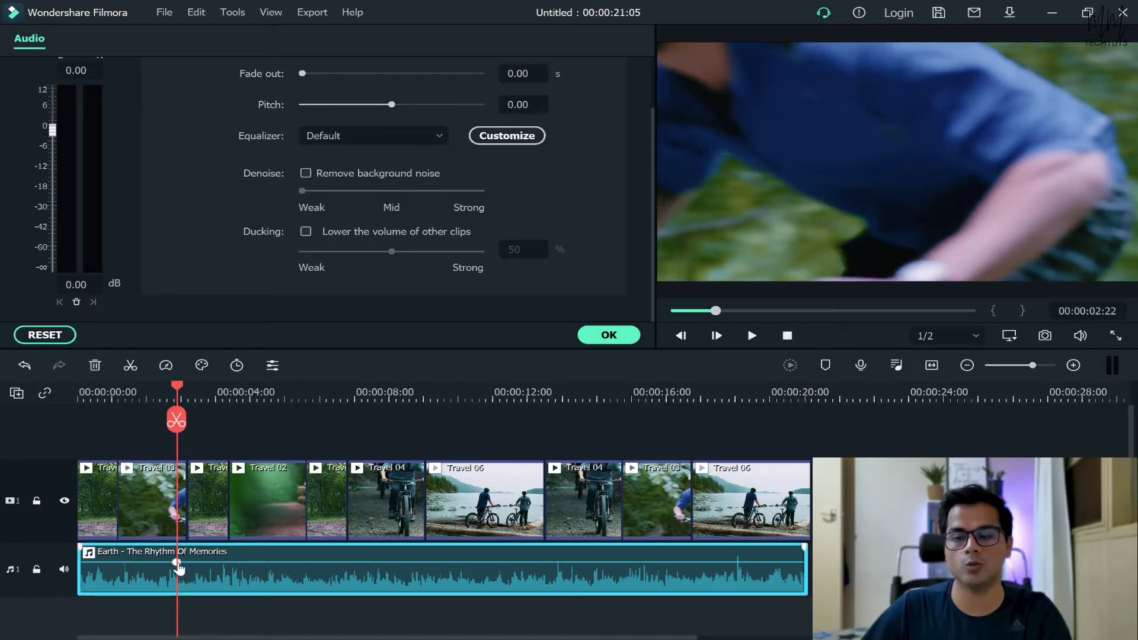
Step: Add a second volume keyframe at about 5.3 seconds to end the dip
mouse_move(179, 570)
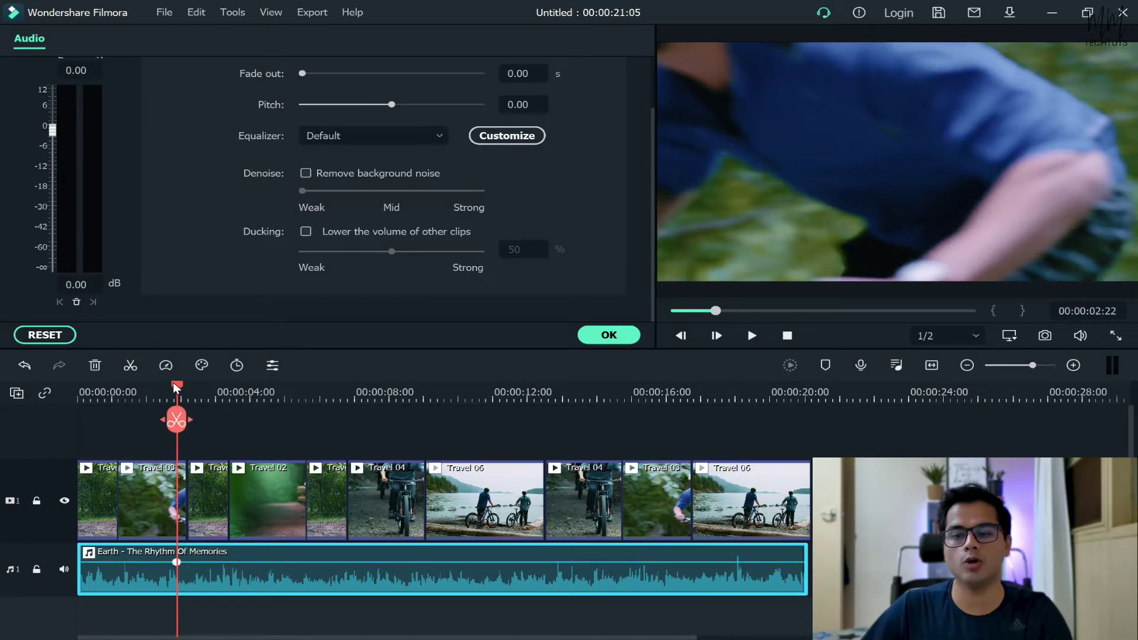
drag(176, 387, 264, 401)
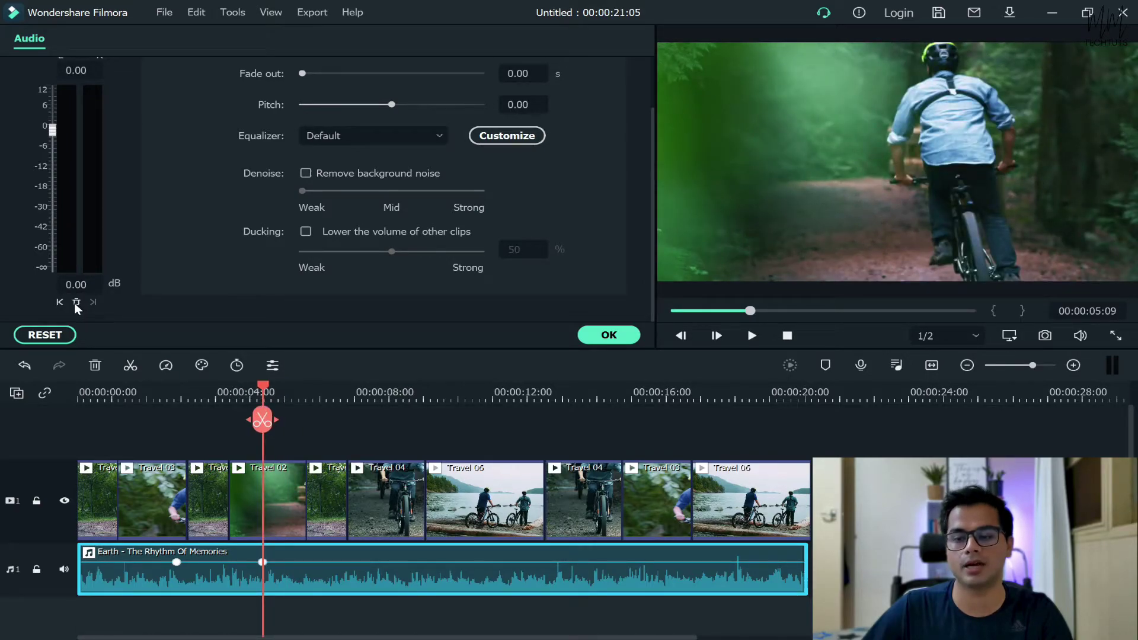
click(174, 393)
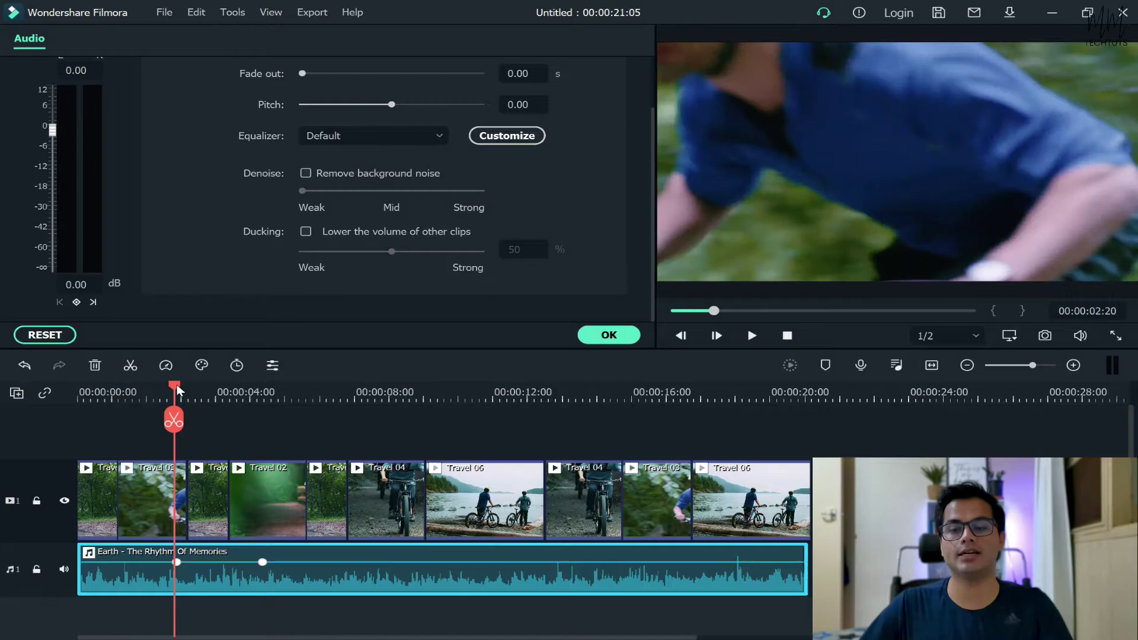
drag(177, 391, 166, 391)
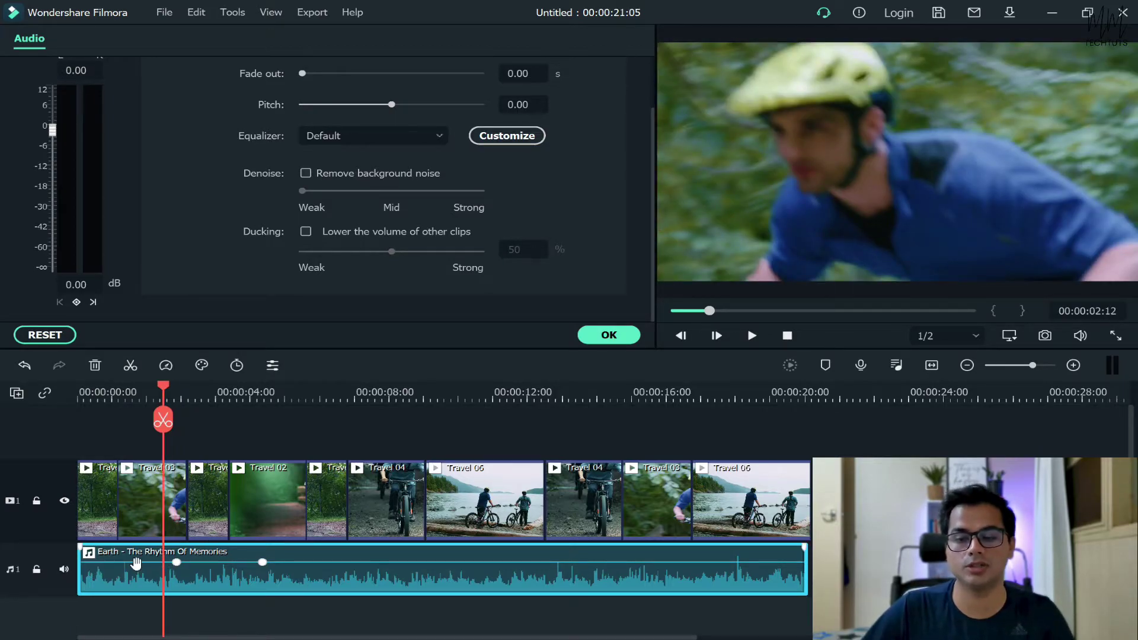
click(262, 562)
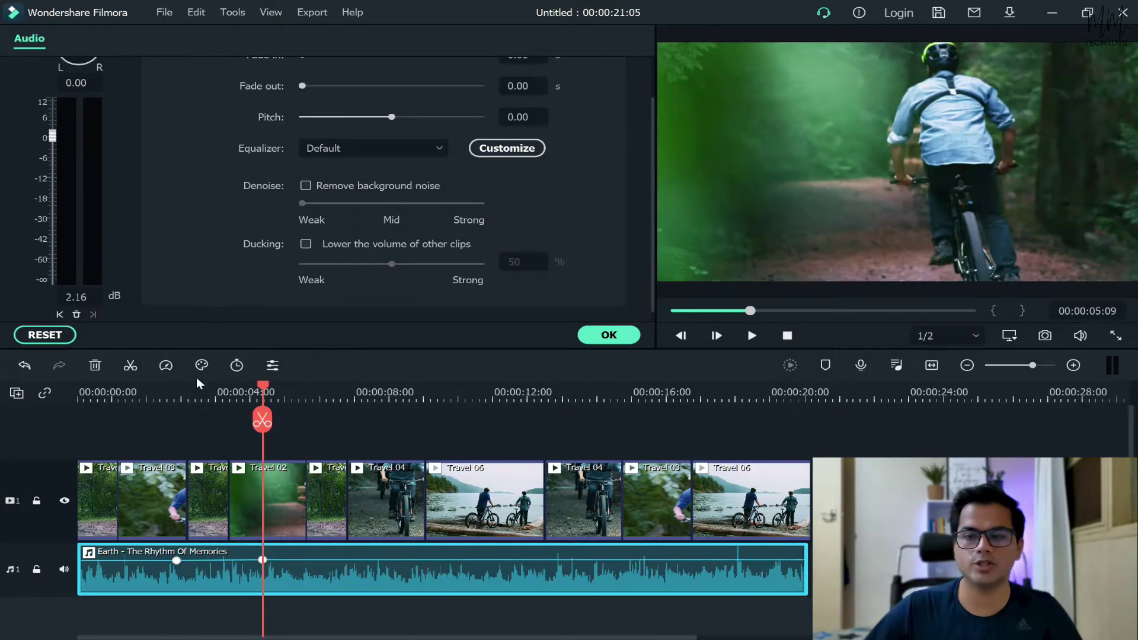
click(215, 391)
click(262, 560)
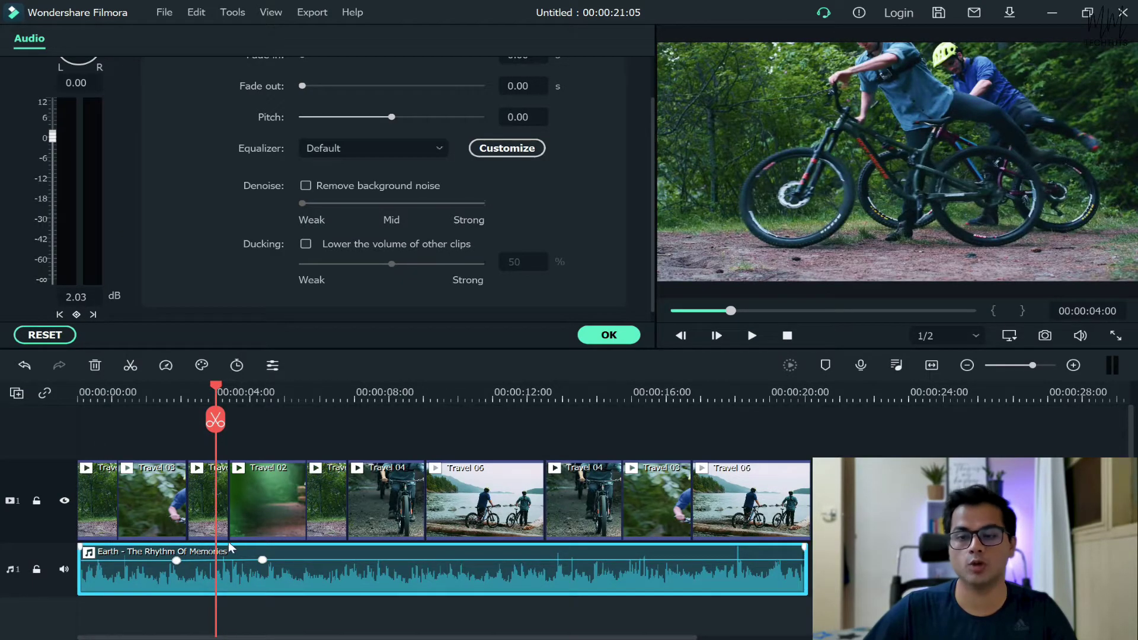
Step: Add a middle keyframe at 00:00:04:00 and pull it down to -33.21 dB
click(76, 314)
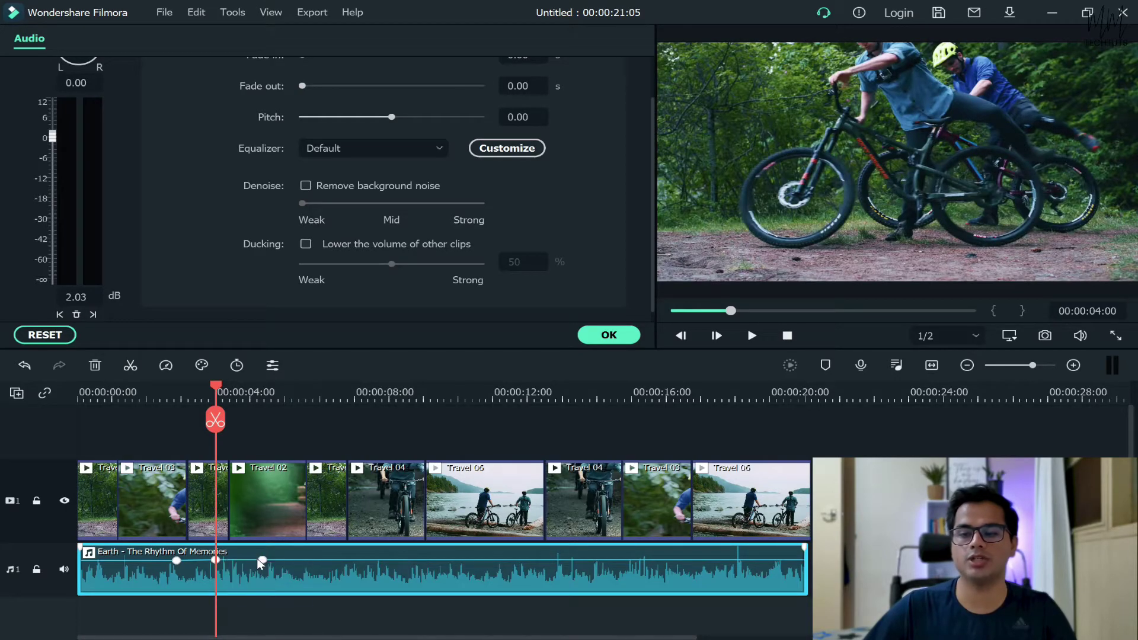
drag(263, 560, 216, 582)
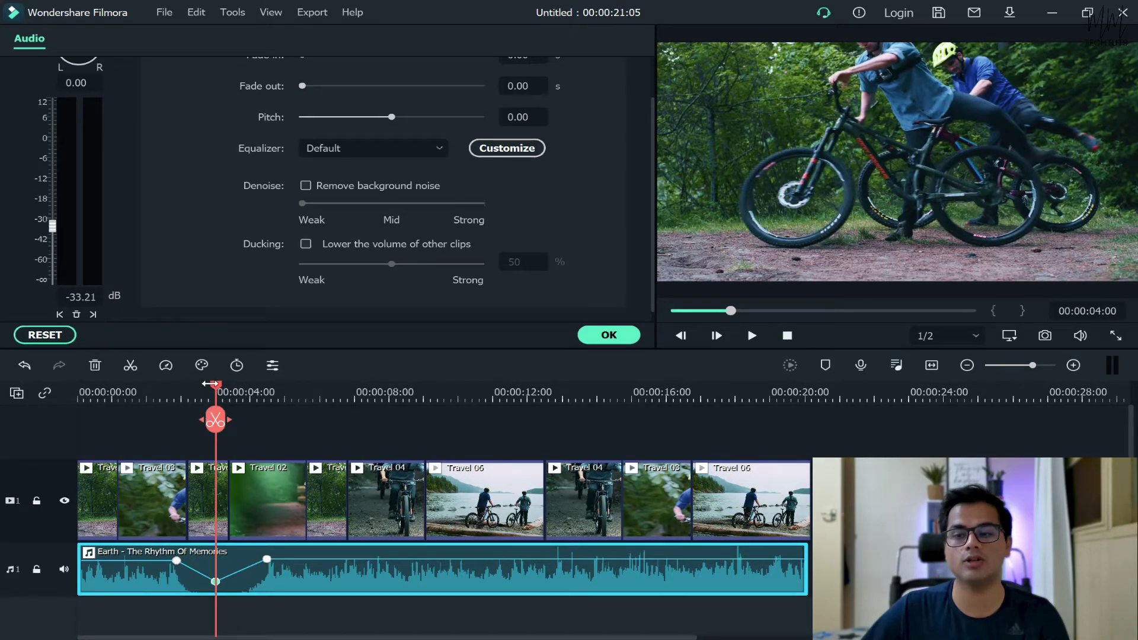
drag(208, 384, 112, 424)
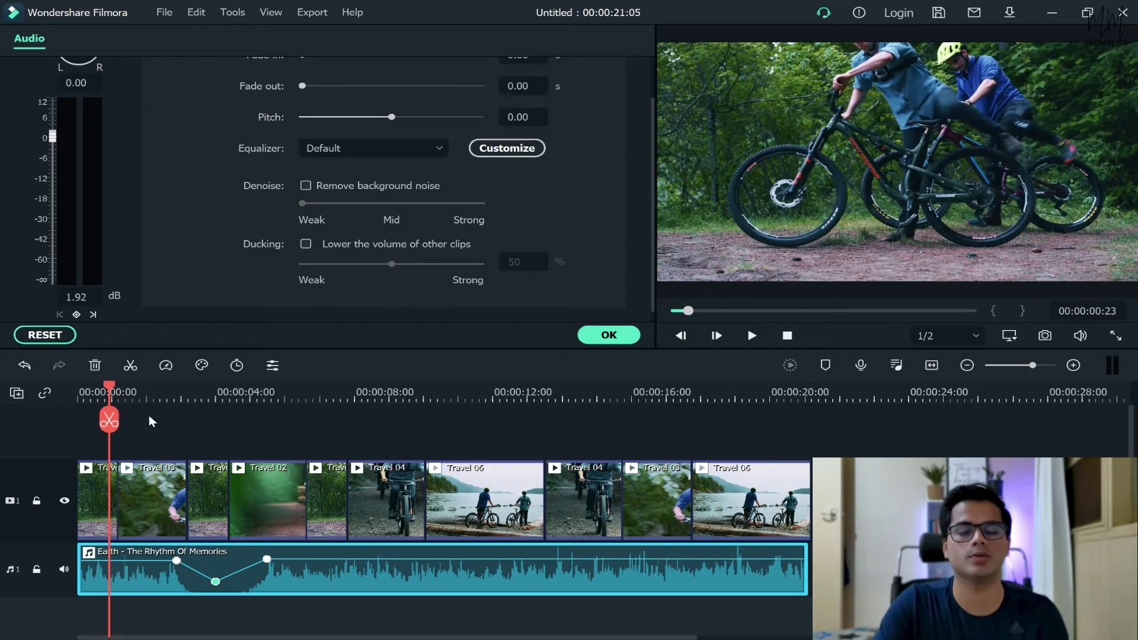
key(space)
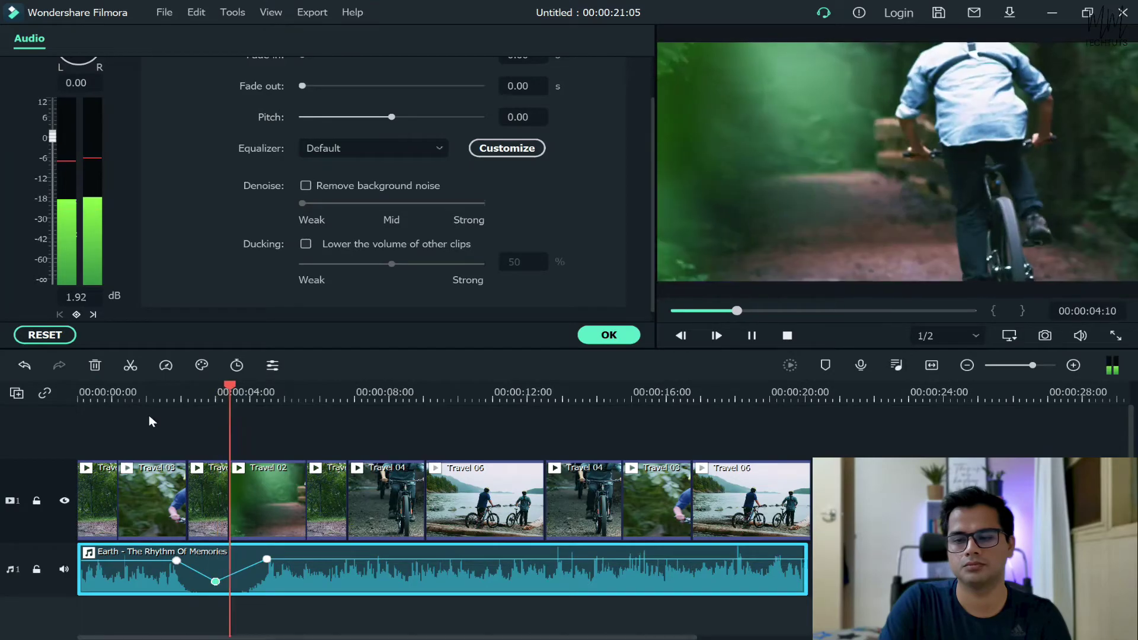
key(space)
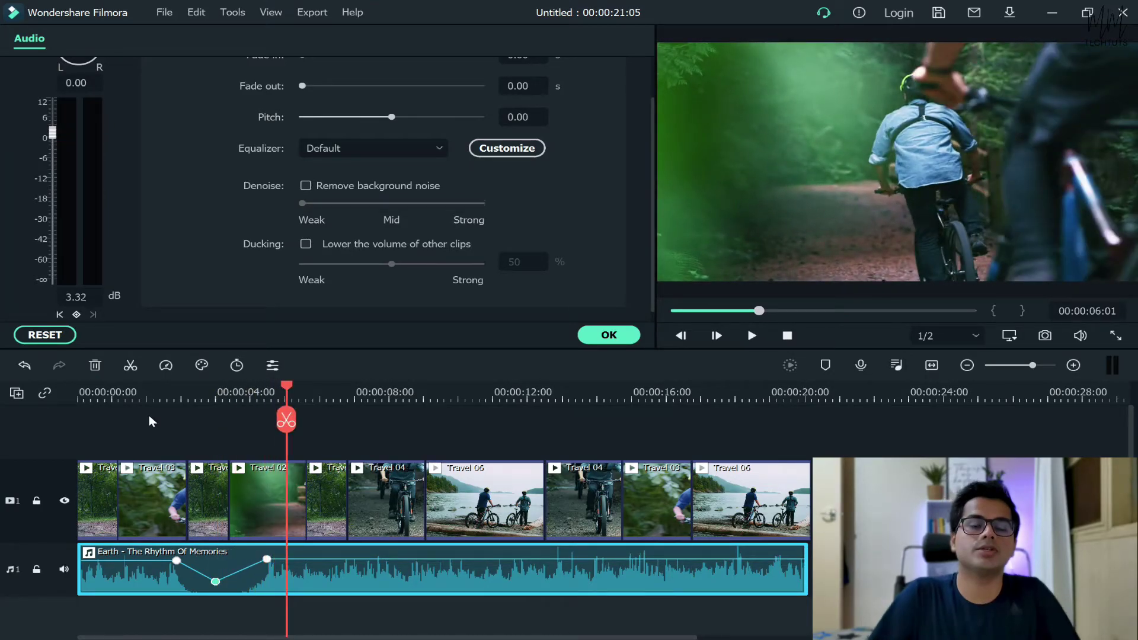